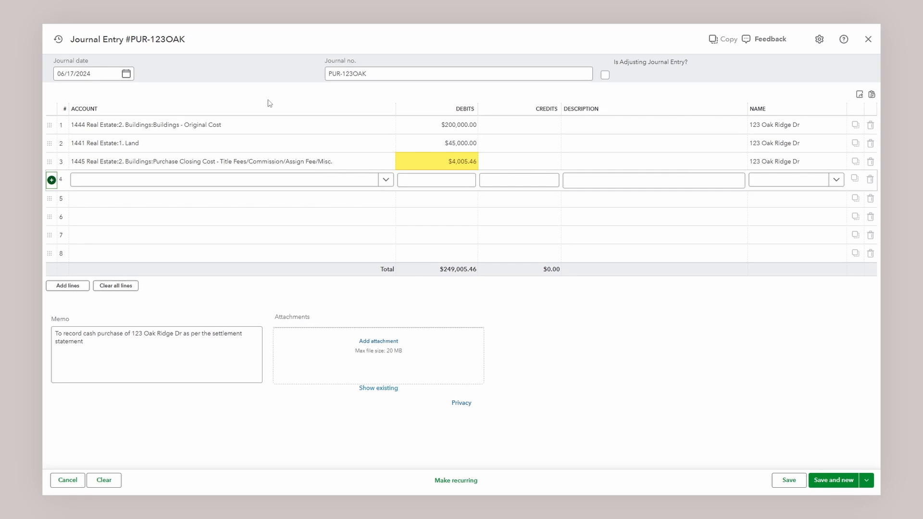
Fill journal line 4 with account 1446 Purchase Closing Cost - Fees Buyer agrees to pay on behalf of Seller, a $0.00 debit and the property's name
type("1446")
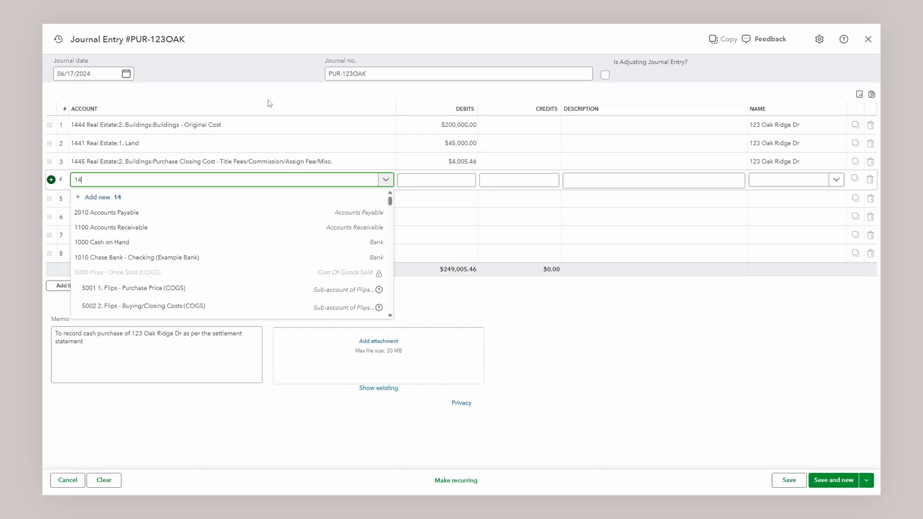
key("Tab")
type("0")
key("Tab")
key("Tab")
key("Tab")
type("123")
key("Down")
key("Return")
key("Tab")
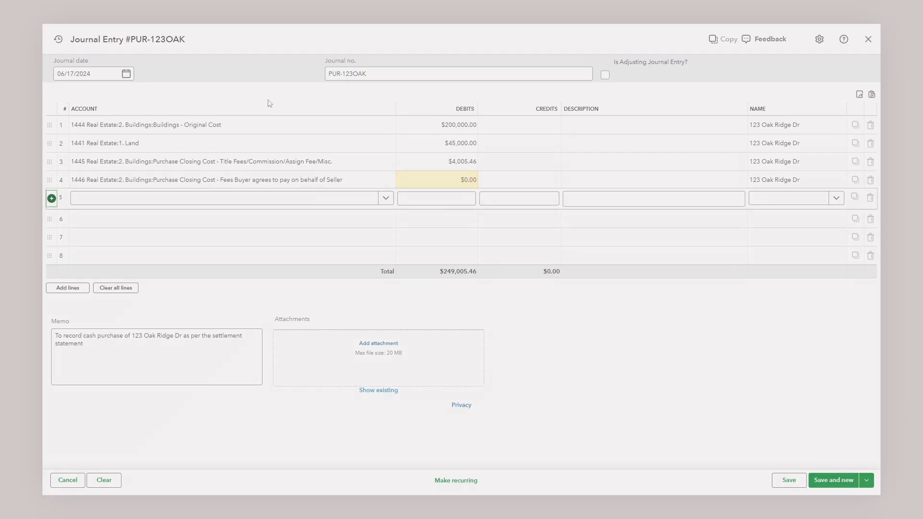
Fill journal line 5 with account 1360 Purchase Closing Escrow - Earnest Money (EMD), a $5,000.00 credit and the property's name
type("1360")
key("Tab")
key("Tab")
type("5000")
key("Tab")
key("Tab")
type("123")
key("Down")
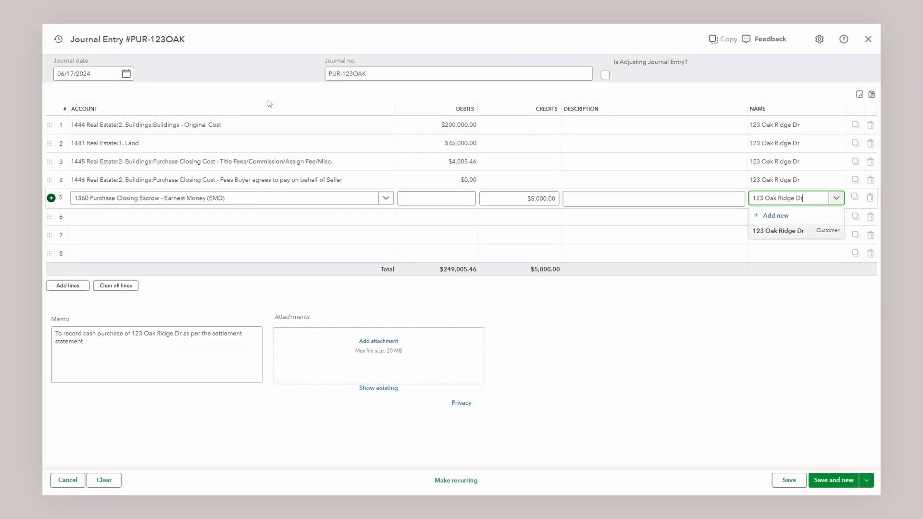
key("Tab")
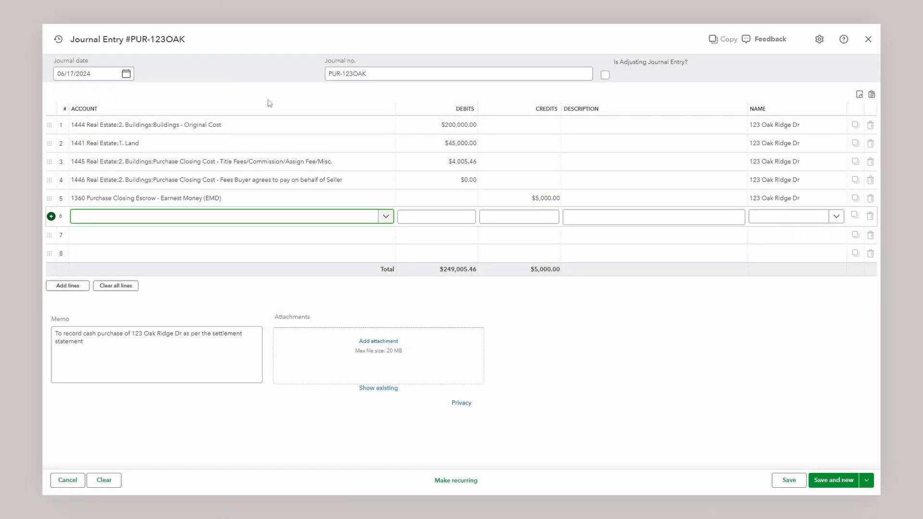
Fill journal line 6 with account 7315 Seller Concessions Received at Closing, a $2,500.00 credit and the property's name
type("7315")
key("Tab")
key("Tab")
type("2500")
key("Tab")
key("Tab")
type("123")
key("Tab")
key("Tab")
key("Tab")
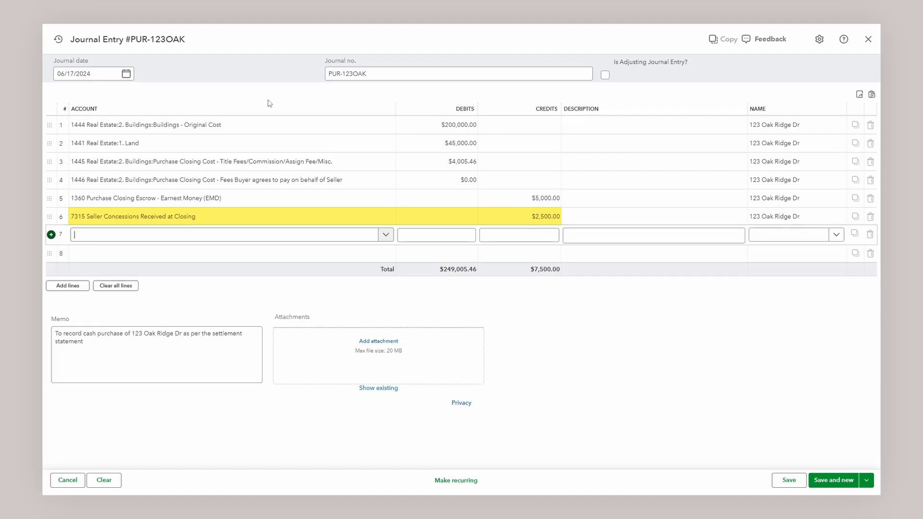
Fill journal line 7 with account 1010 Chase Bank - Checking (Example Bank), the balancing $241,505.46 credit and the property's name
type("1010")
key("Tab")
key("Tab")
key("Tab")
key("Tab")
type("12")
key("Down")
key("Tab")
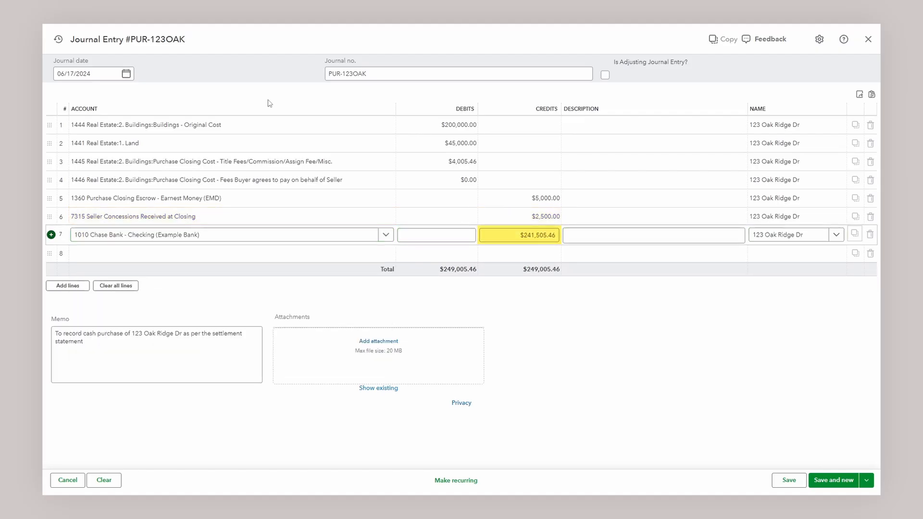
left_click(510, 317)
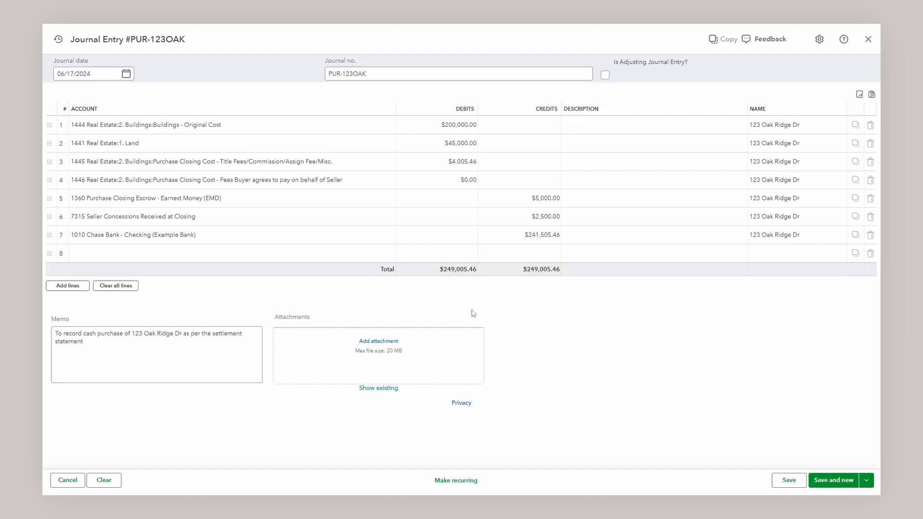
Attach the ALTA settlement statement PDF from Downloads to the journal entry, and save and close the entry
left_click(452, 353)
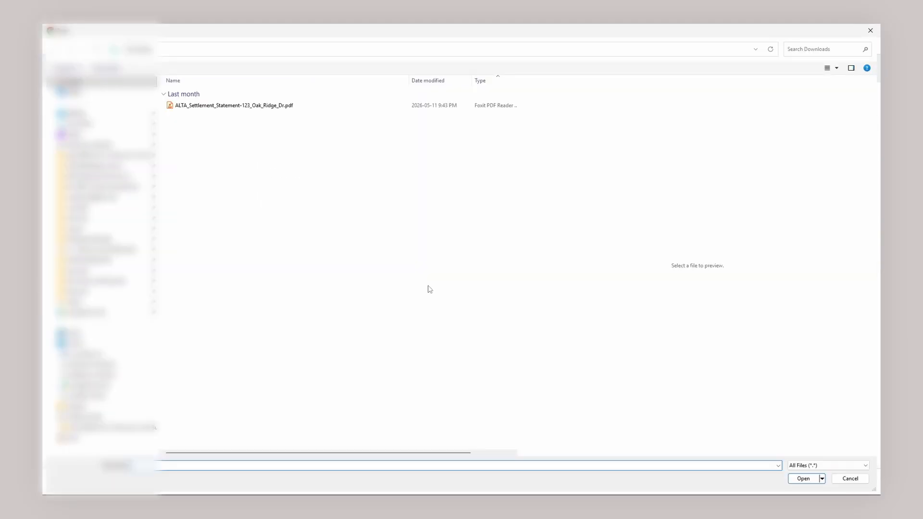
left_click(263, 108)
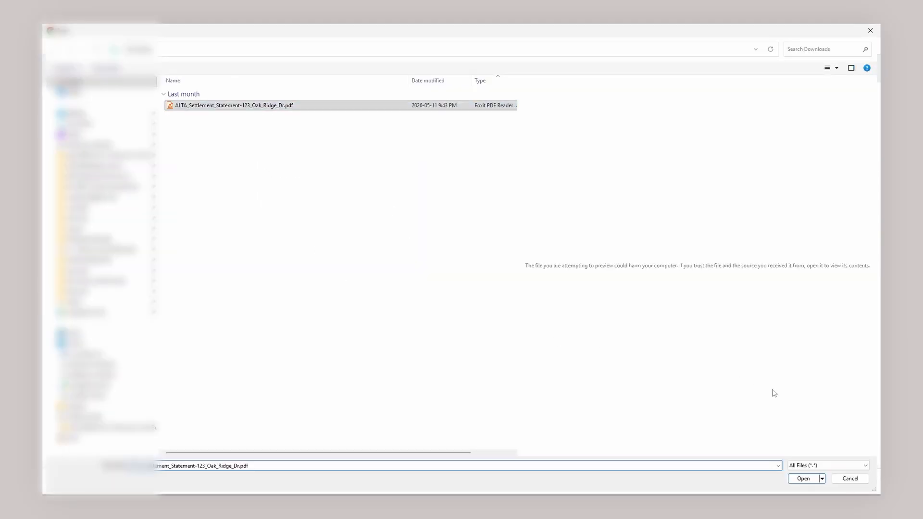
left_click(804, 479)
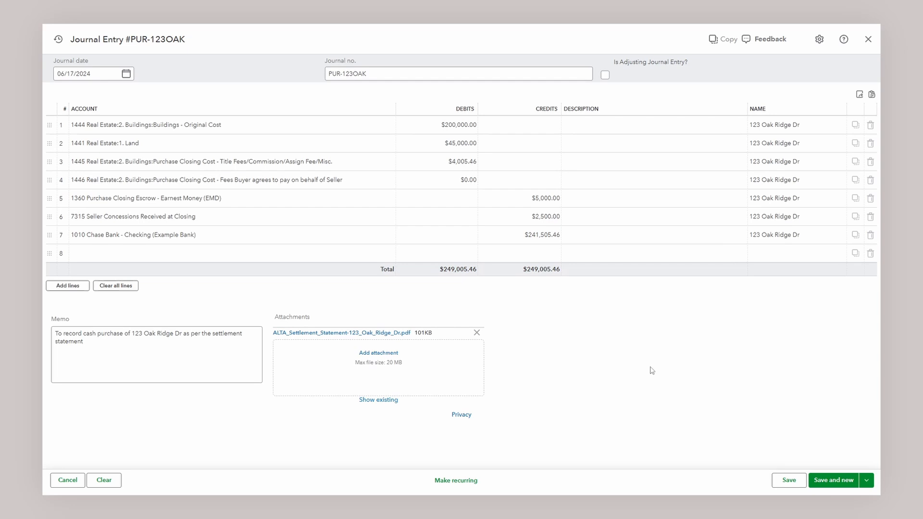
left_click(868, 480)
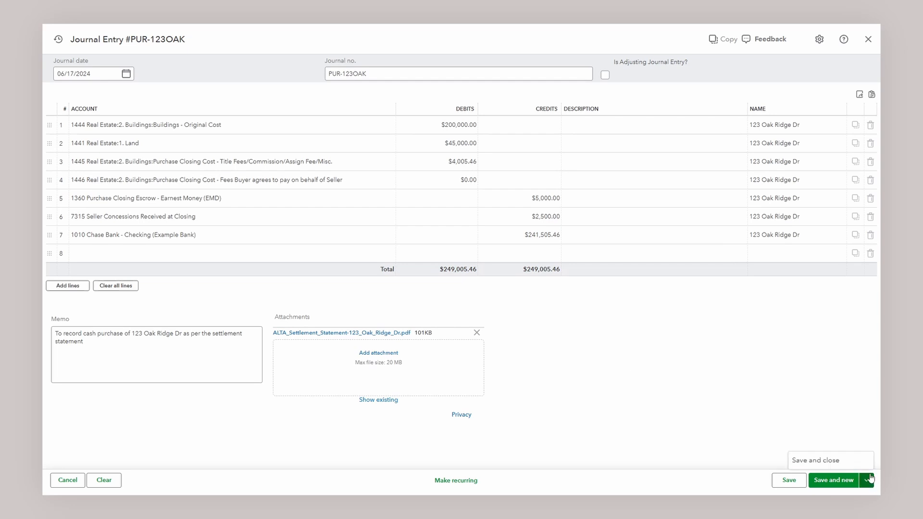
left_click(819, 461)
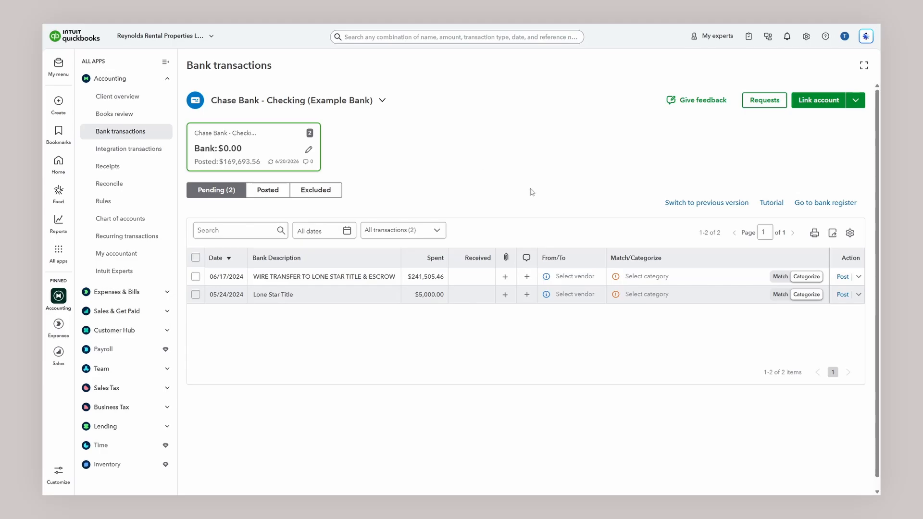
Categorize the 05/24/2024 Lone Star Title bank transaction as Purchase Closing Escrow - Earnest Money (EMD) and post it
left_click(647, 294)
type("earne")
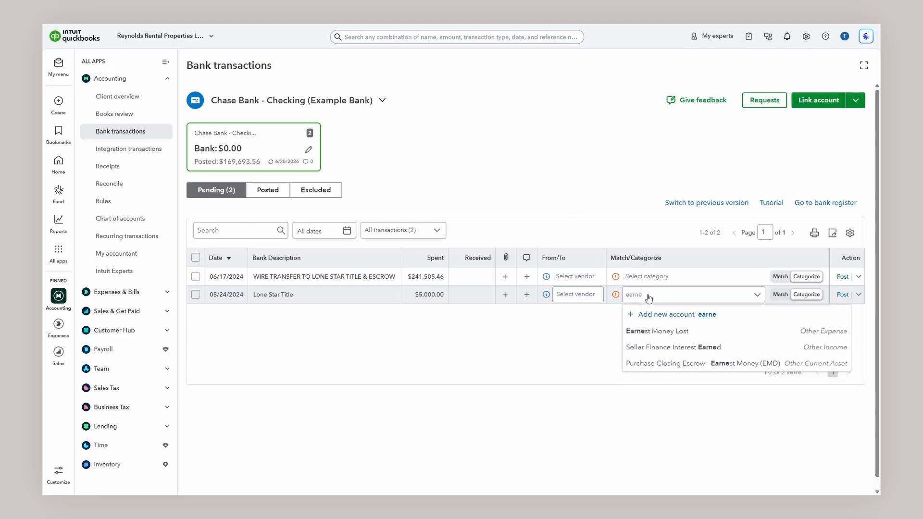
left_click(670, 364)
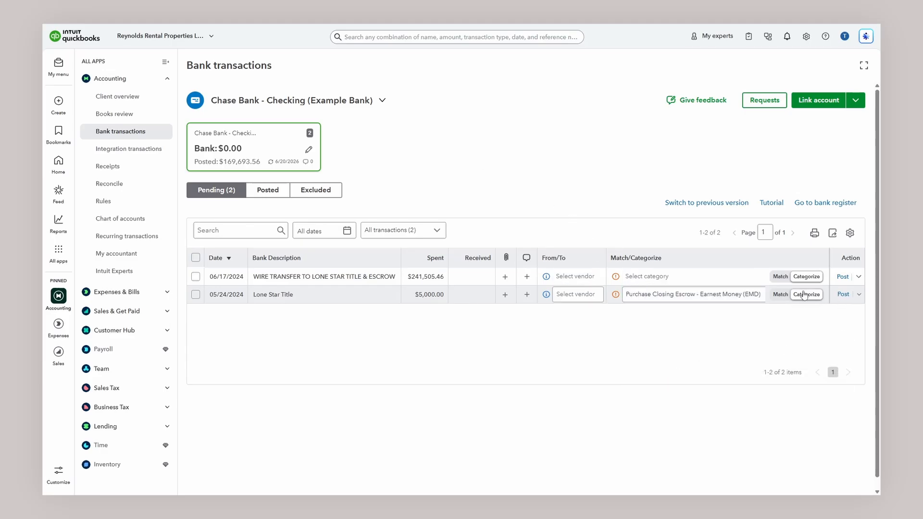
left_click(842, 294)
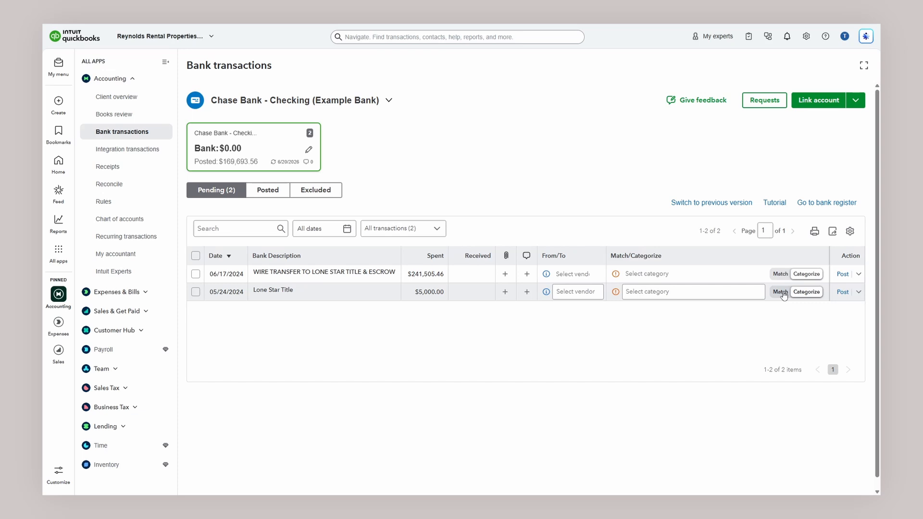
Match the $5,000.00 Lone Star Title transaction to journal entry EMD-123OAK and the $241,505.46 wire transfer to journal entry PUR-123OAK
left_click(781, 292)
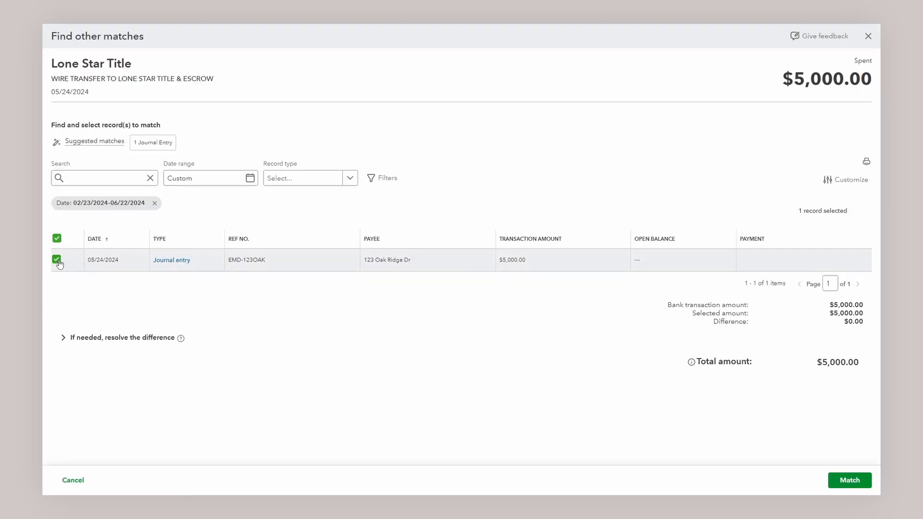
left_click(855, 482)
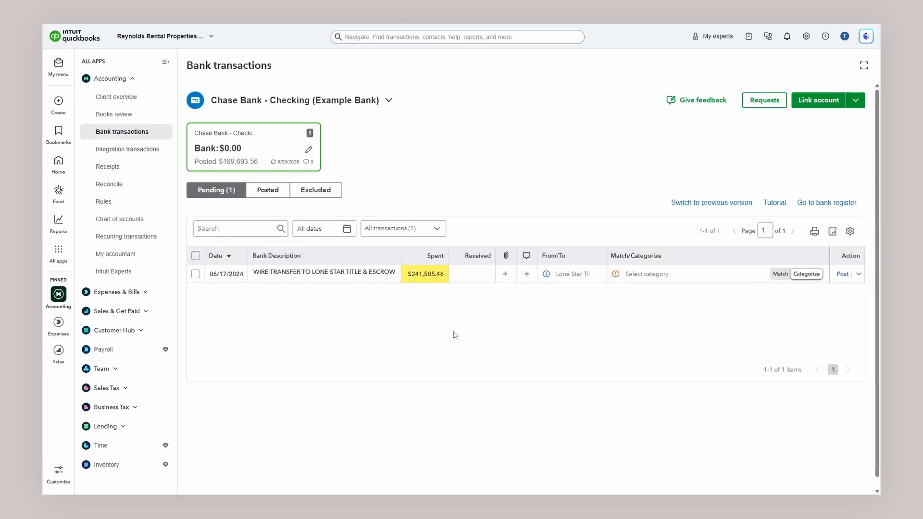
left_click(783, 277)
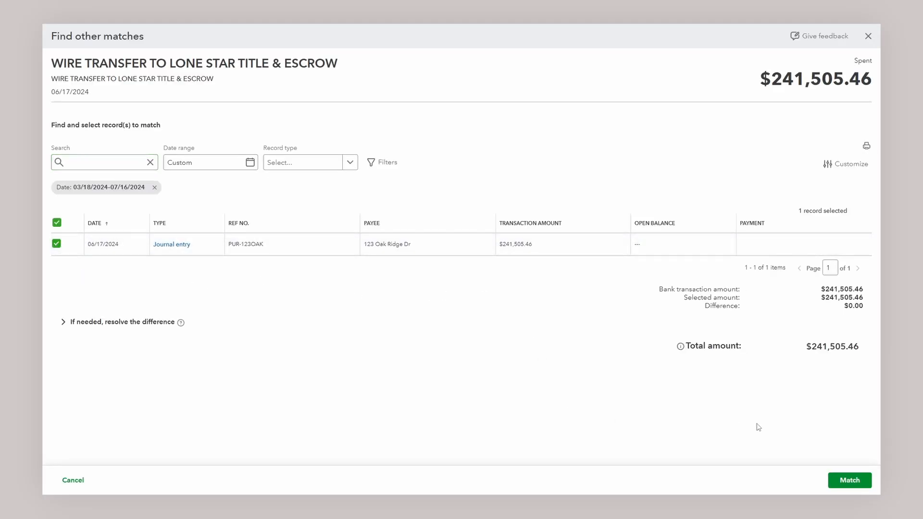
left_click(841, 480)
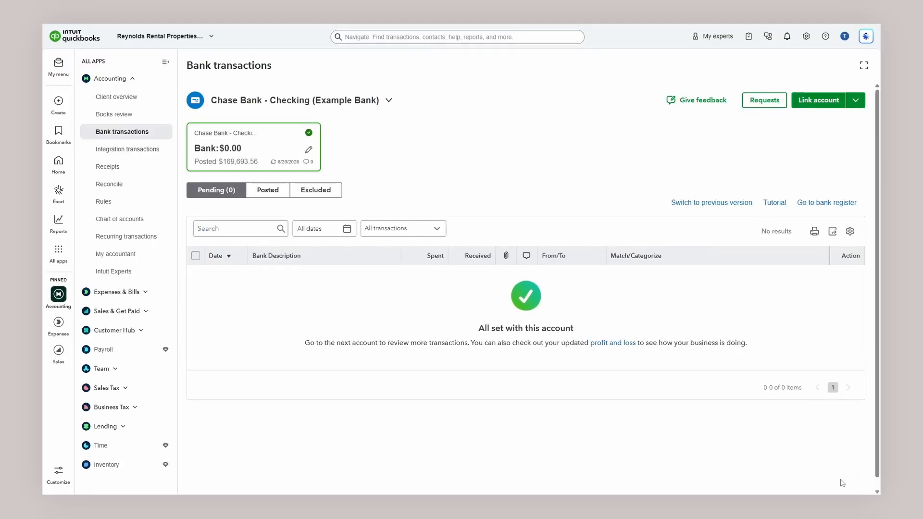